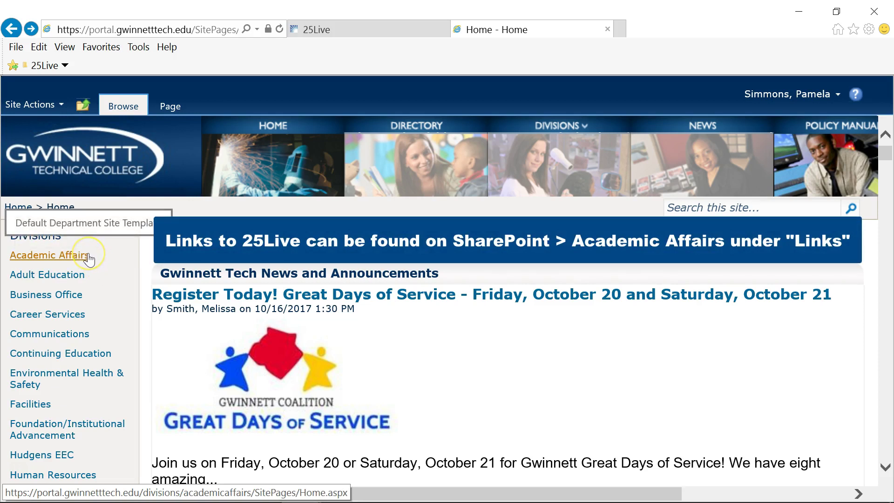
# - Go to the Academic Affairs SharePoint page and follow its 25Live Login (TEST) link
pyautogui.click(88, 256)
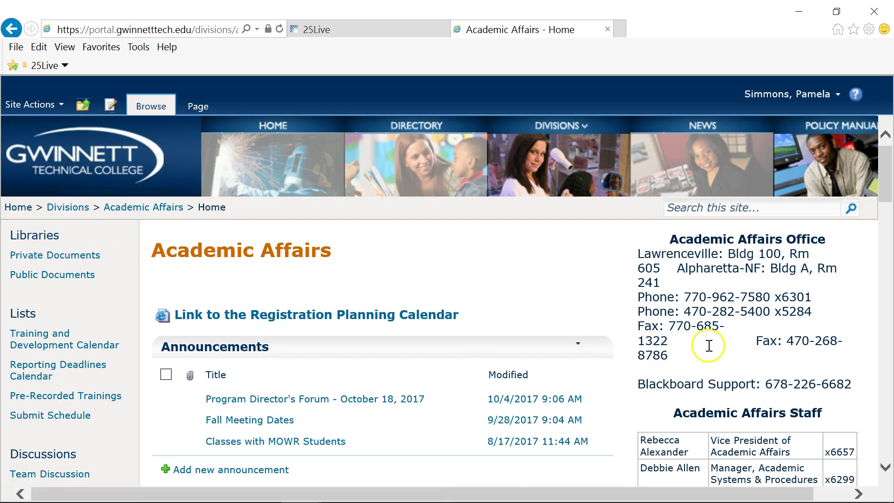
pyautogui.scroll(-5, 709, 347)
pyautogui.scroll(-8, 708, 350)
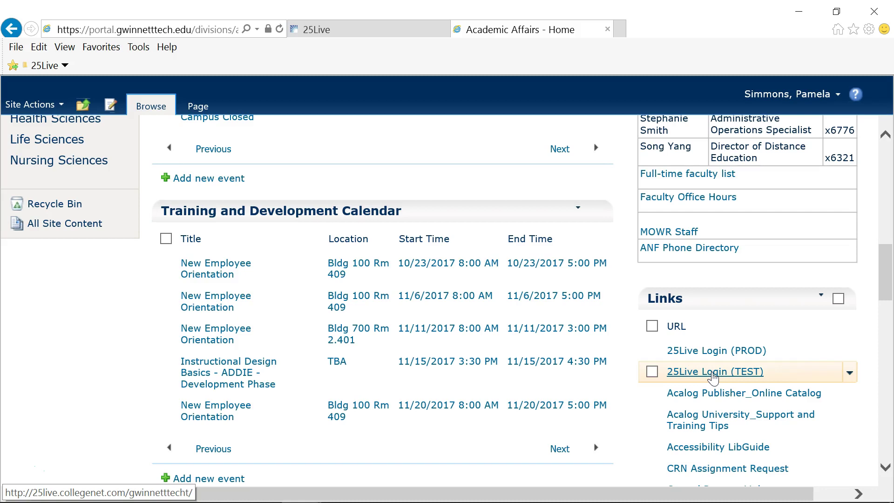
pyautogui.click(713, 372)
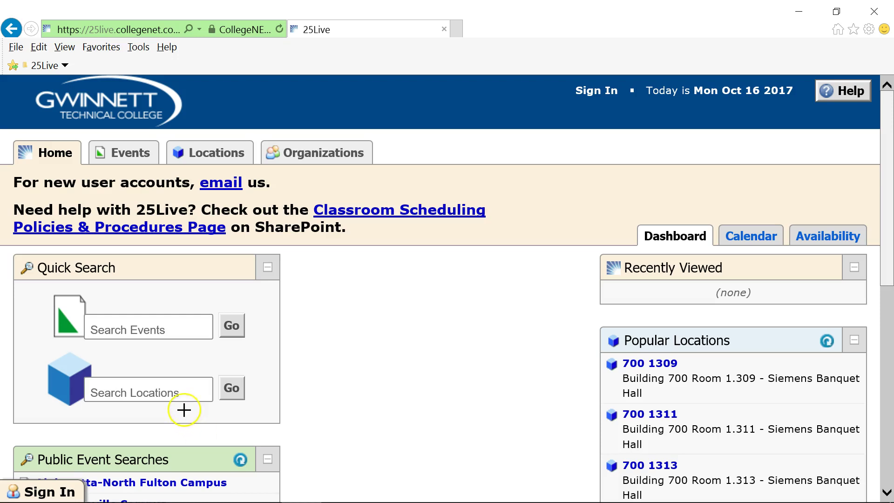
# - Sign in to 25Live TEST with Caps Lock off and the account password, then show Preferences
pyautogui.moveTo(184, 410)
pyautogui.mouseDown()
pyautogui.moveTo(149, 423)
pyautogui.moveTo(110, 465)
pyautogui.mouseUp()
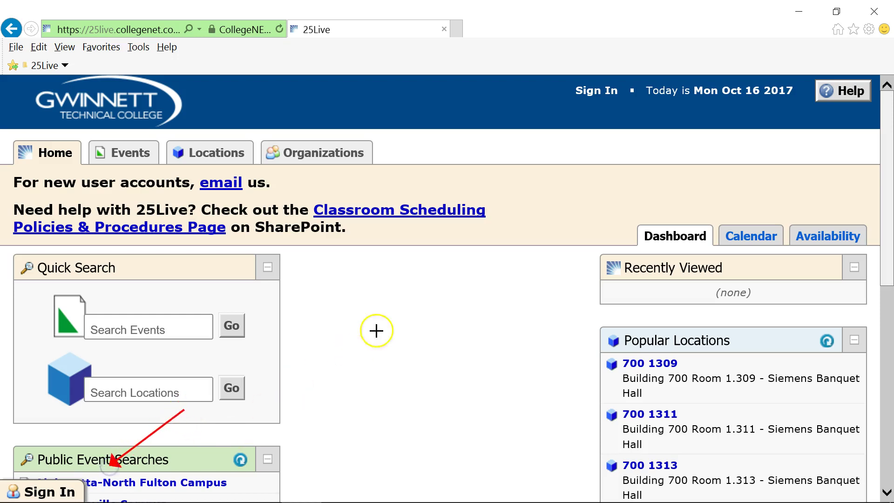
pyautogui.moveTo(542, 156); pyautogui.dragTo(603, 108)
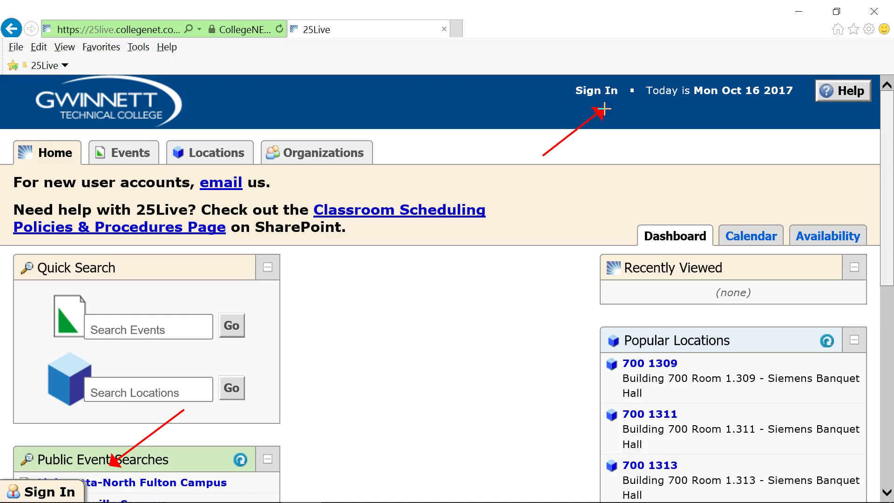
pyautogui.press('Escape')
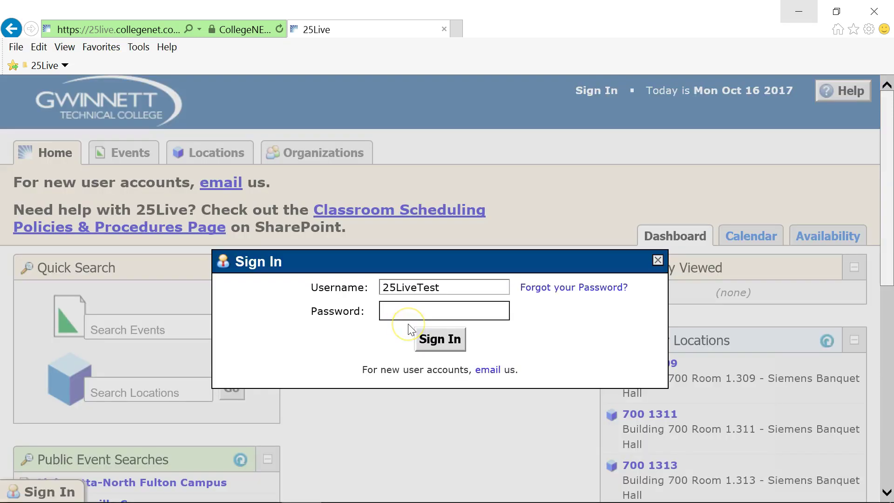
pyautogui.press('Tab')
pyautogui.moveTo(518, 339)
pyautogui.mouseDown()
pyautogui.moveTo(547, 299)
pyautogui.moveTo(544, 306)
pyautogui.mouseUp()
pyautogui.click(448, 309)
pyautogui.press('capslock')
pyautogui.write('*********')
pyautogui.click(450, 338)
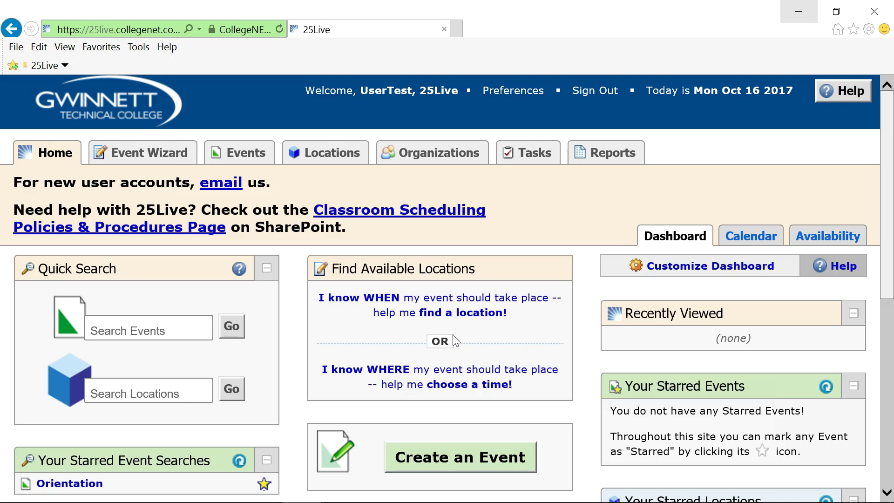
pyautogui.click(520, 90)
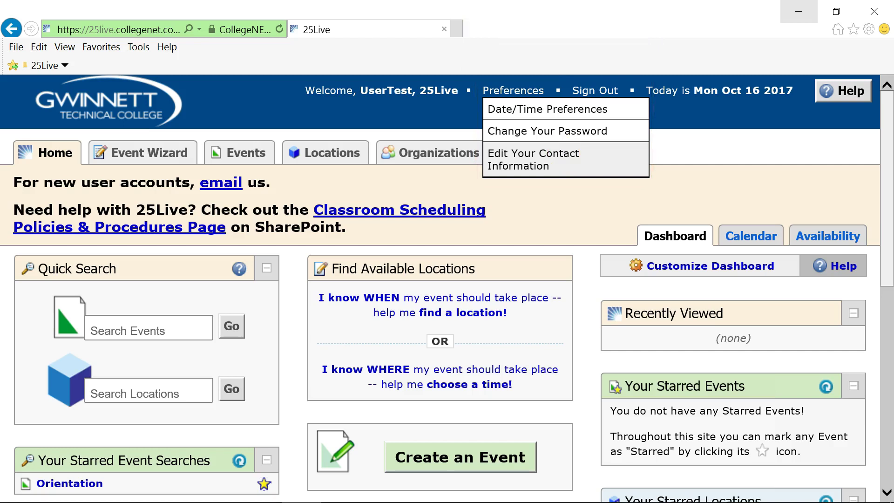
# - Turn on 'Copy myself on all emails I send' under Email in contact information and save
pyautogui.click(564, 159)
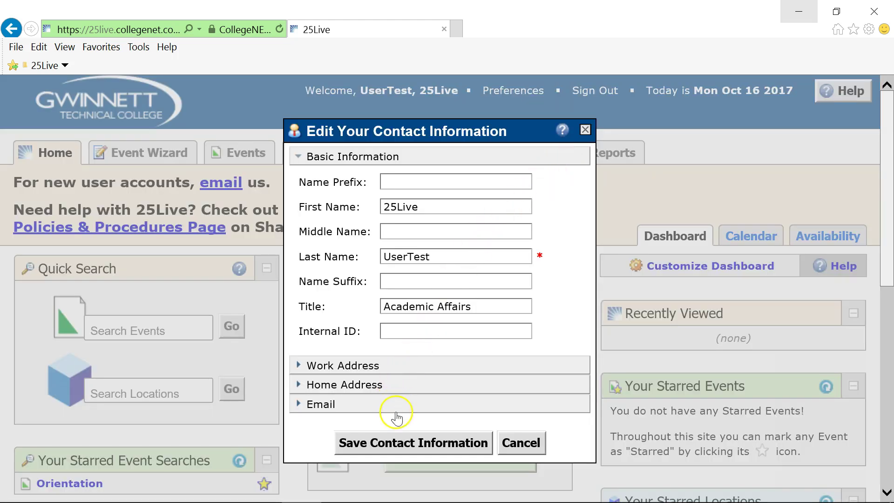
pyautogui.click(398, 405)
pyautogui.scroll(-3, 447, 389)
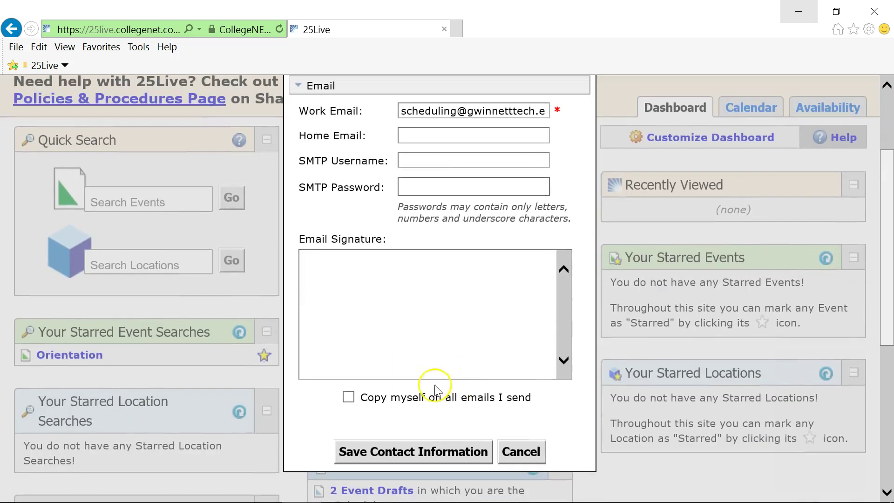
pyautogui.click(348, 397)
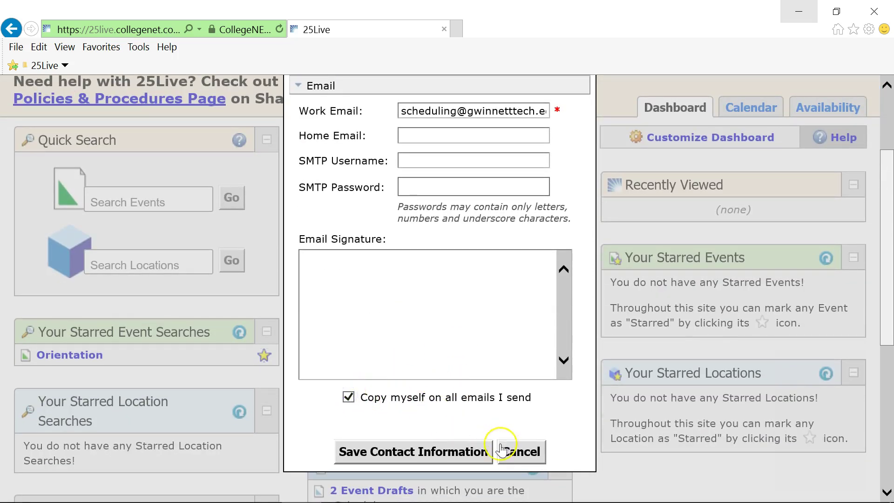
pyautogui.click(453, 450)
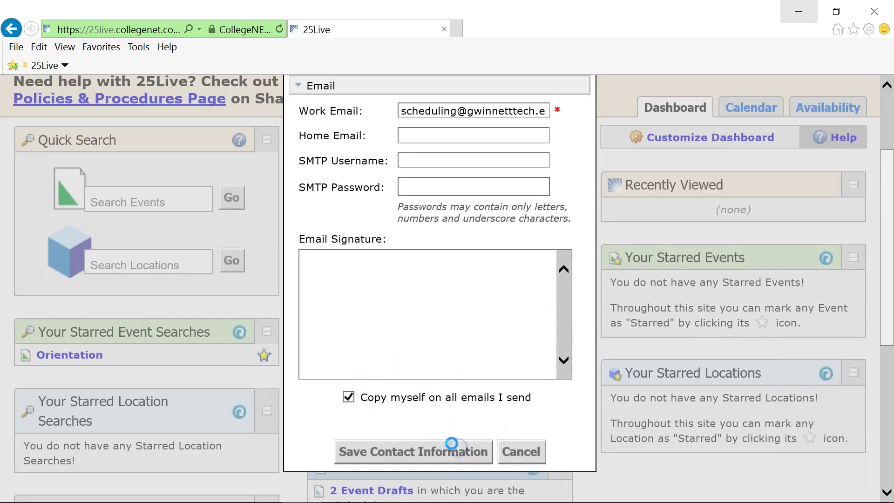
pyautogui.scroll(3, 513, 433)
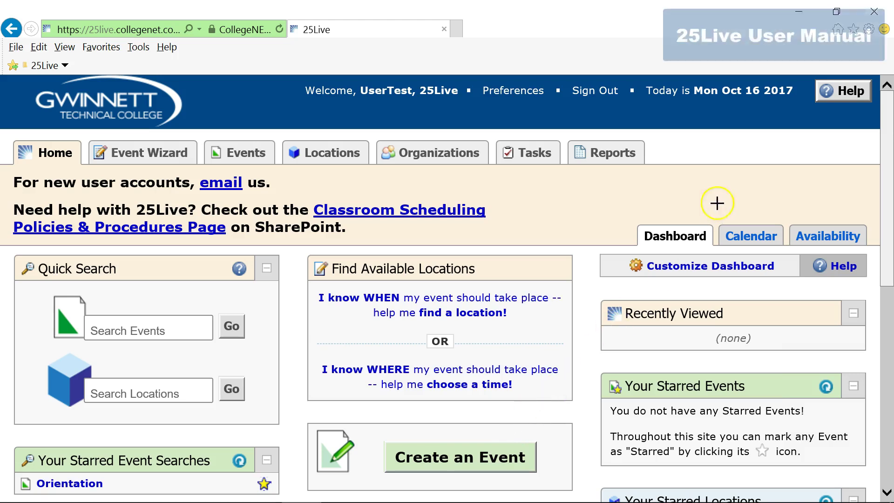
pyautogui.moveTo(740, 150); pyautogui.dragTo(803, 119)
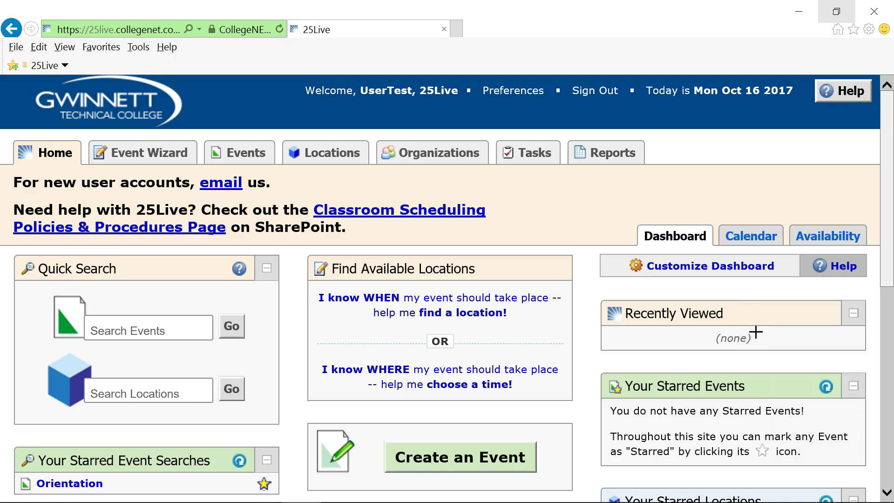
pyautogui.moveTo(755, 332); pyautogui.dragTo(803, 286)
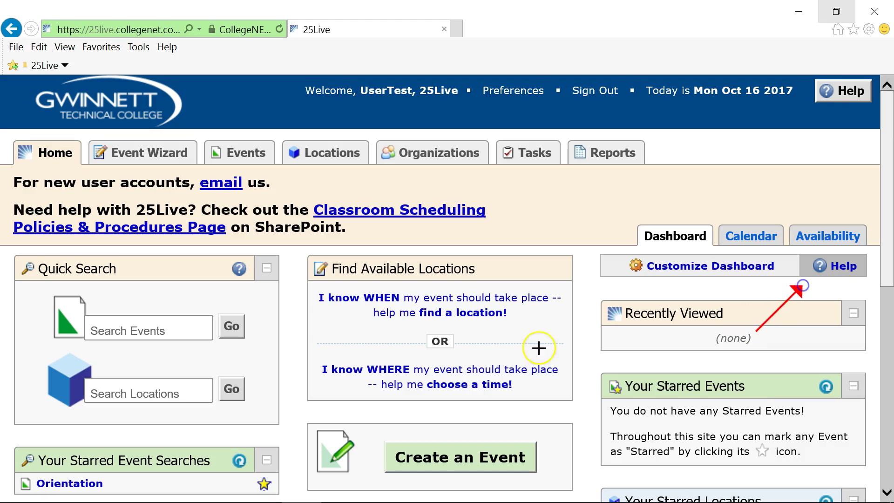
pyautogui.moveTo(272, 331); pyautogui.dragTo(247, 281)
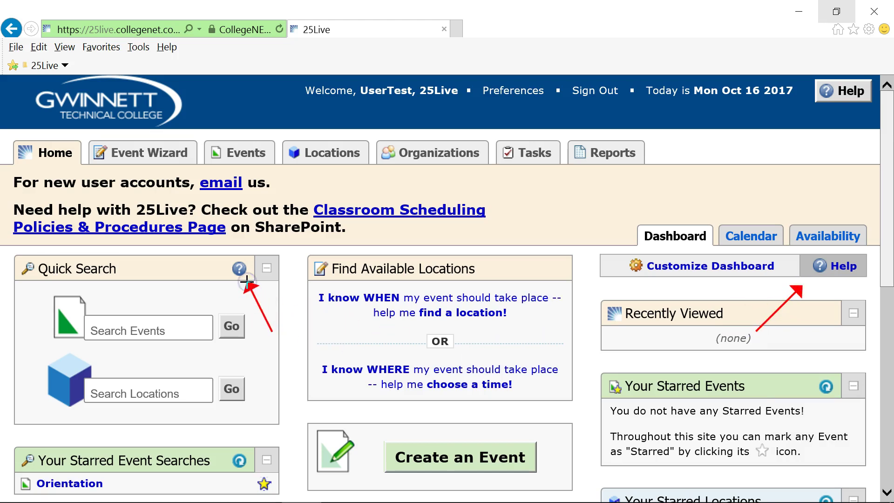
pyautogui.press('Escape')
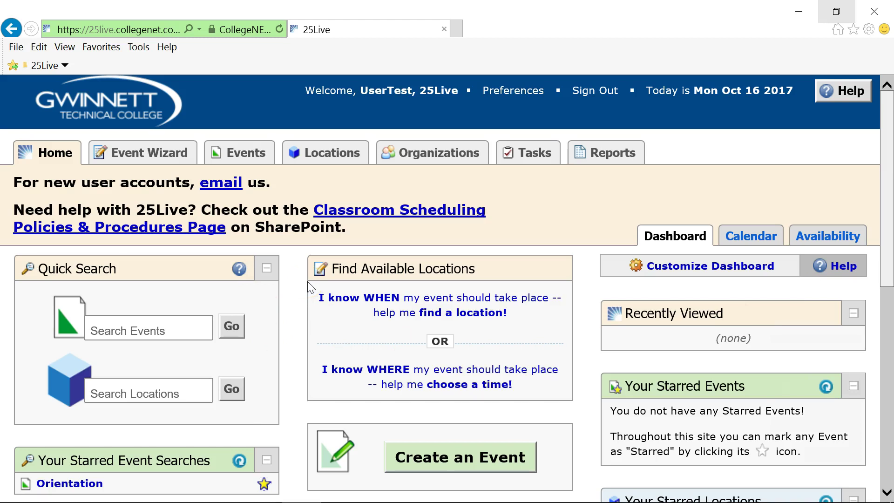
pyautogui.scroll(-8, 307, 281)
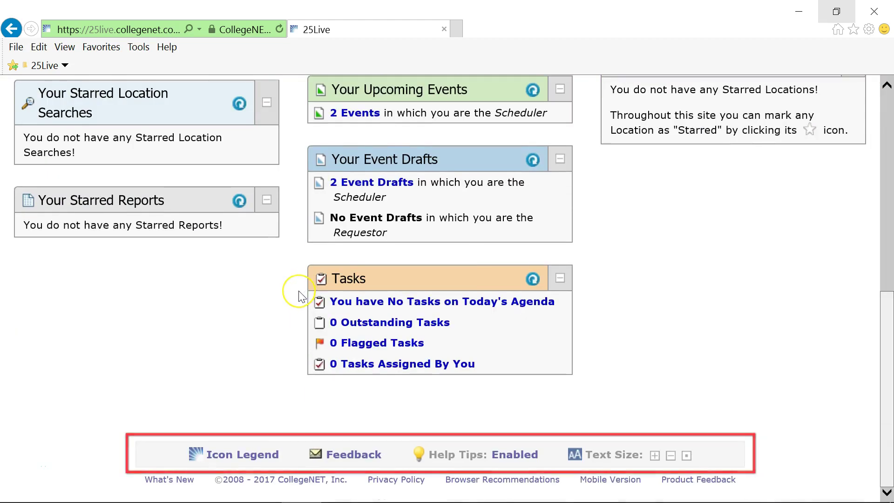
pyautogui.click(248, 456)
pyautogui.scroll(-3, 348, 328)
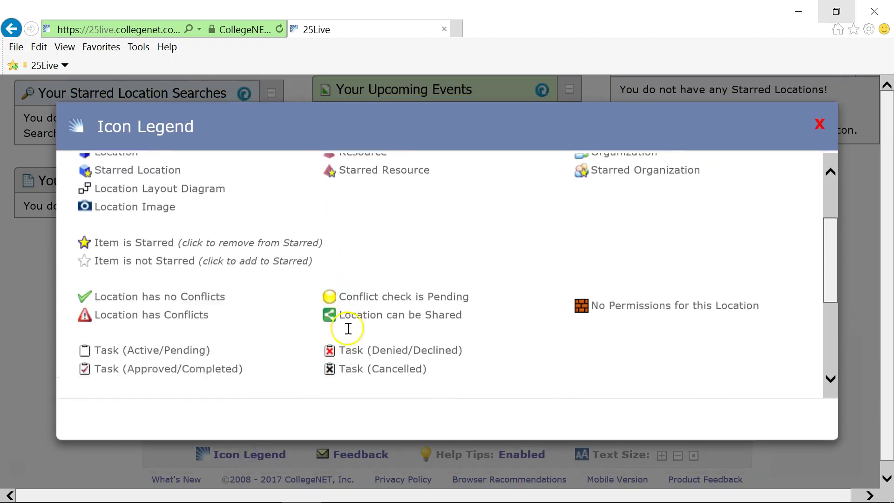
pyautogui.scroll(-1, 347, 326)
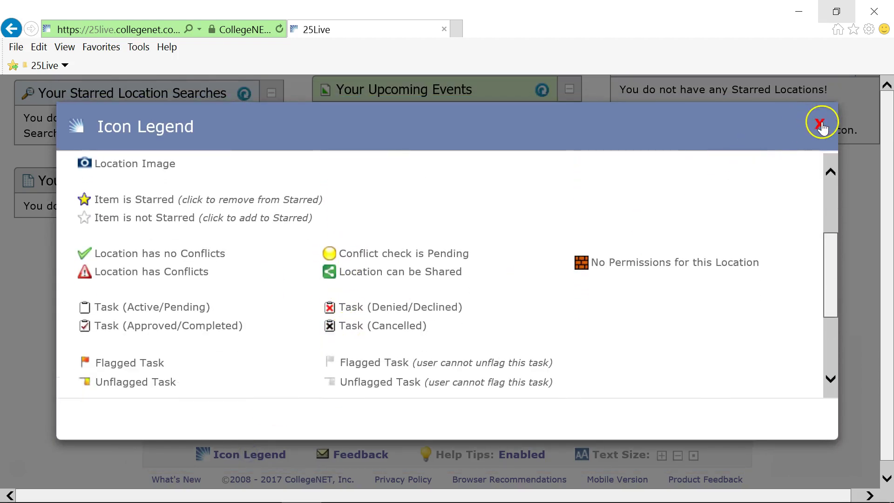
pyautogui.click(820, 125)
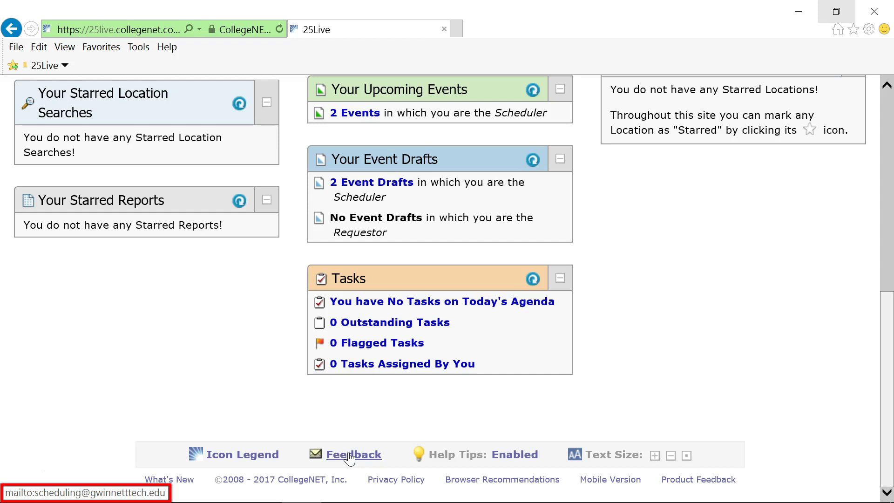
pyautogui.click(454, 413)
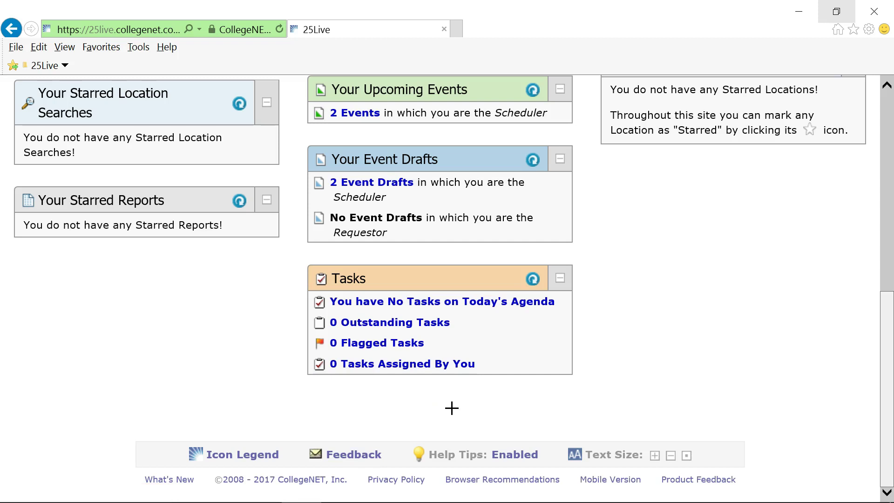
pyautogui.moveTo(452, 408); pyautogui.dragTo(488, 443)
pyautogui.moveTo(714, 410); pyautogui.dragTo(657, 440)
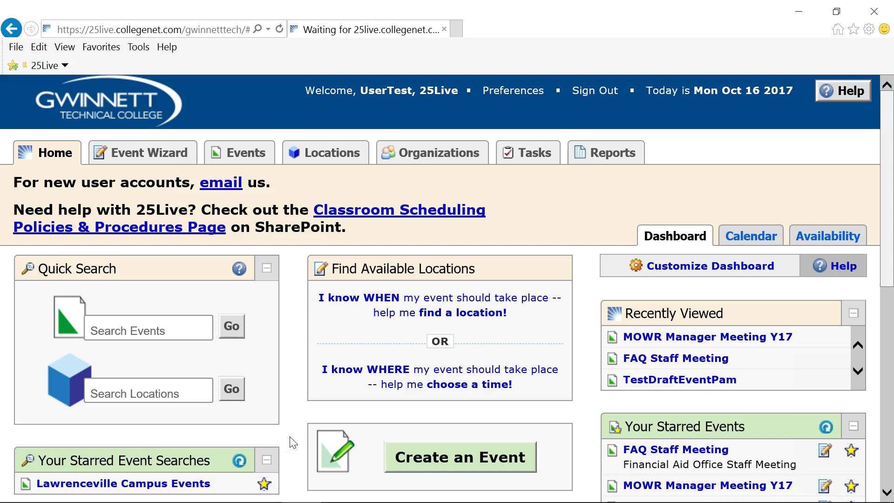
# - View the MOWR Manager Meeting Y17 event's details and calendar from the meeting results
pyautogui.click(244, 154)
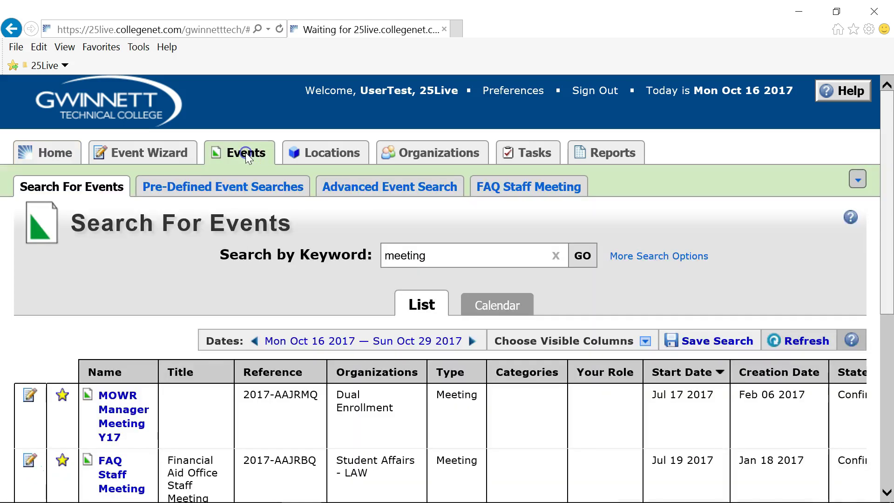
pyautogui.scroll(-1, 125, 356)
pyautogui.click(132, 359)
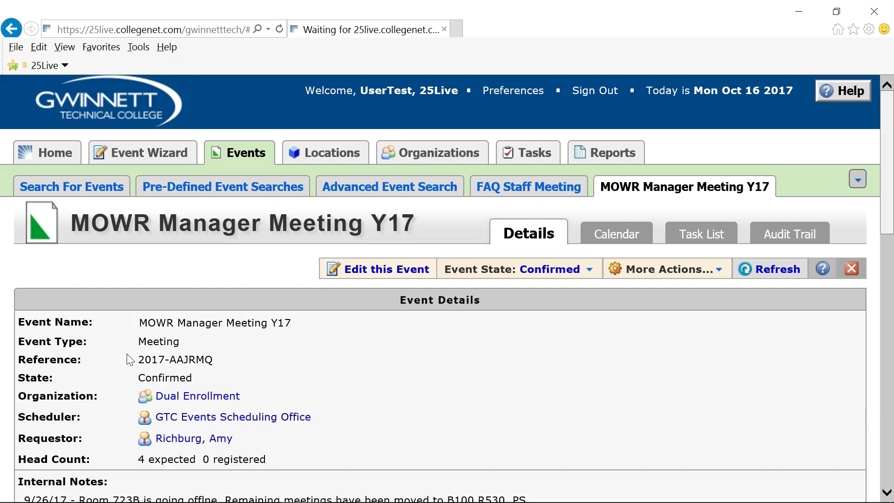
pyautogui.click(853, 270)
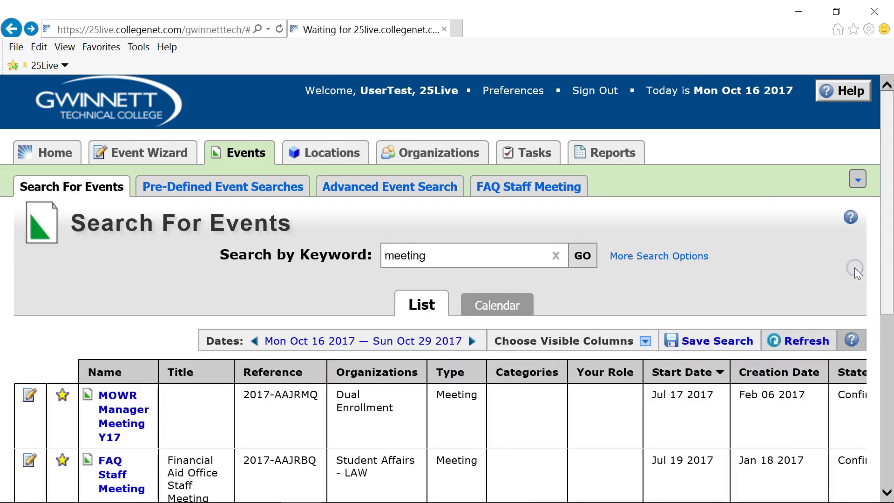
pyautogui.click(115, 435)
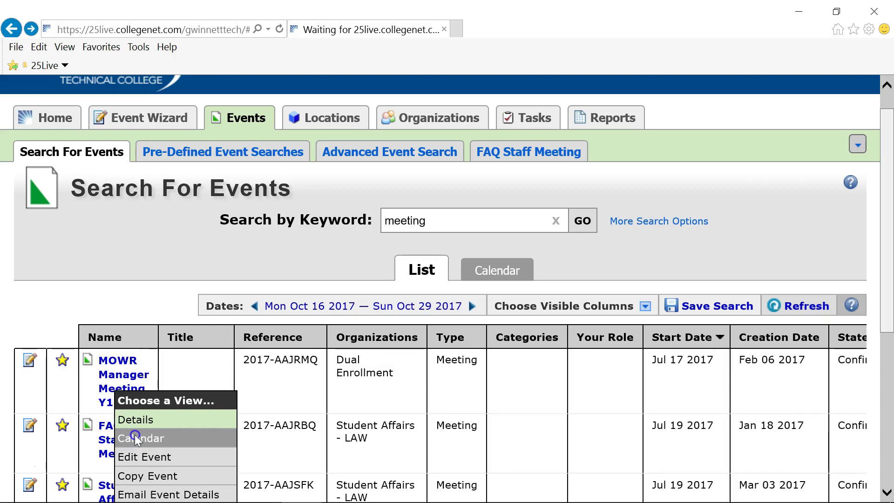
pyautogui.click(135, 435)
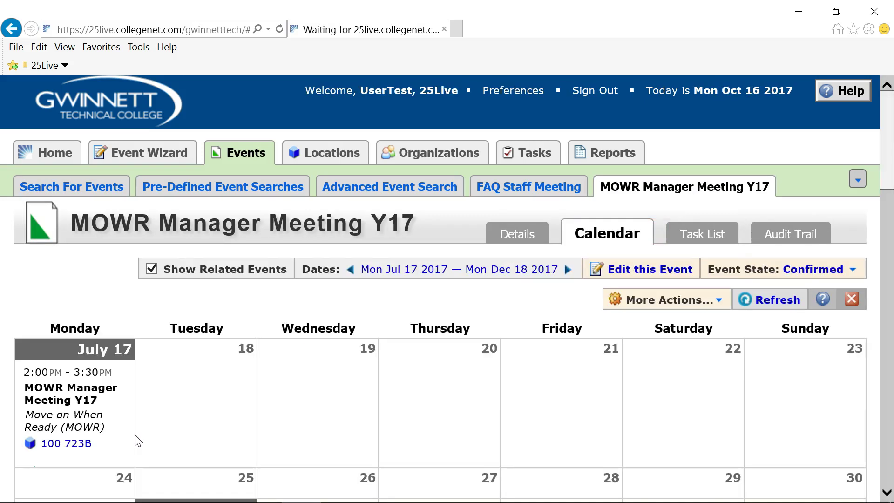
pyautogui.click(852, 299)
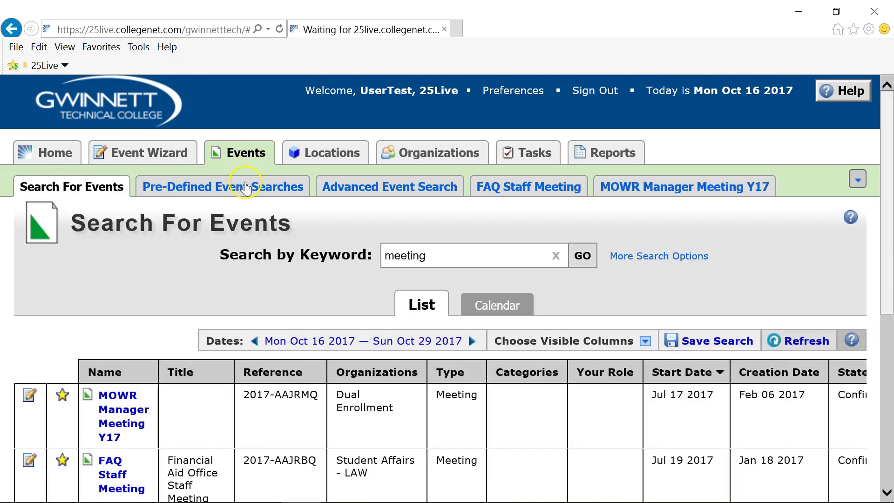
# - Browse pre-defined event, location and organization searches, then open the 25LiveTest Event draft
pyautogui.click(246, 186)
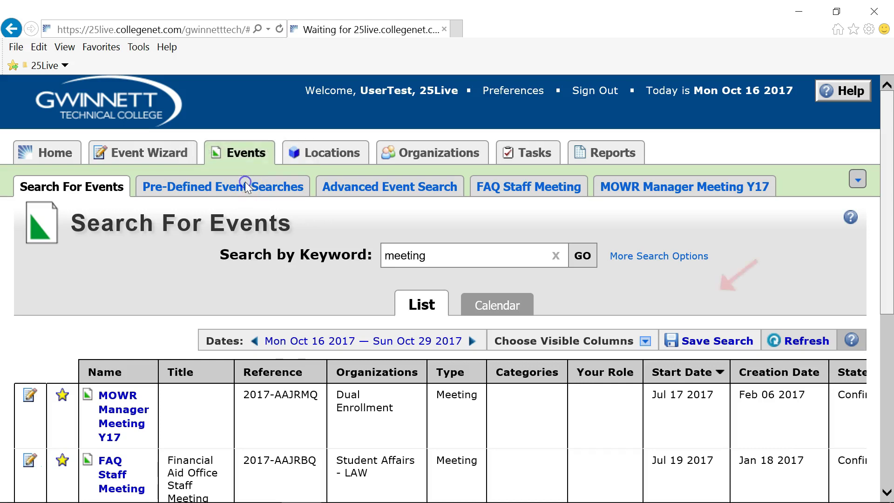
pyautogui.click(313, 155)
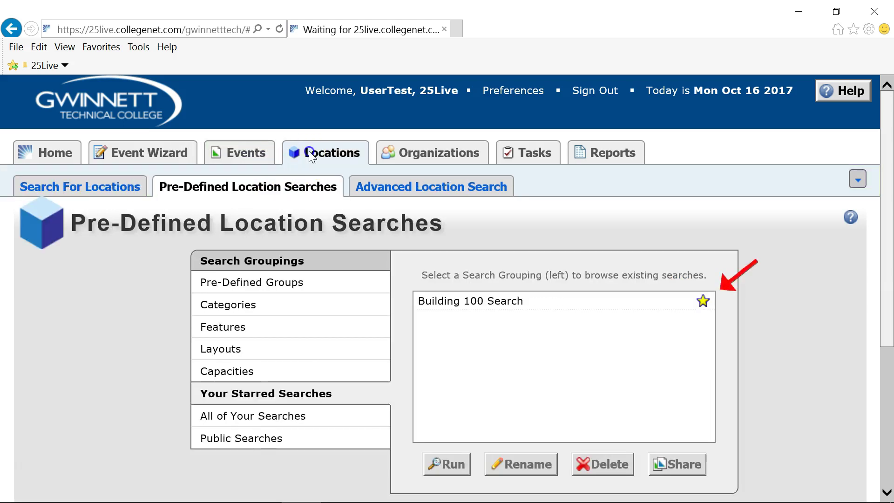
pyautogui.click(401, 155)
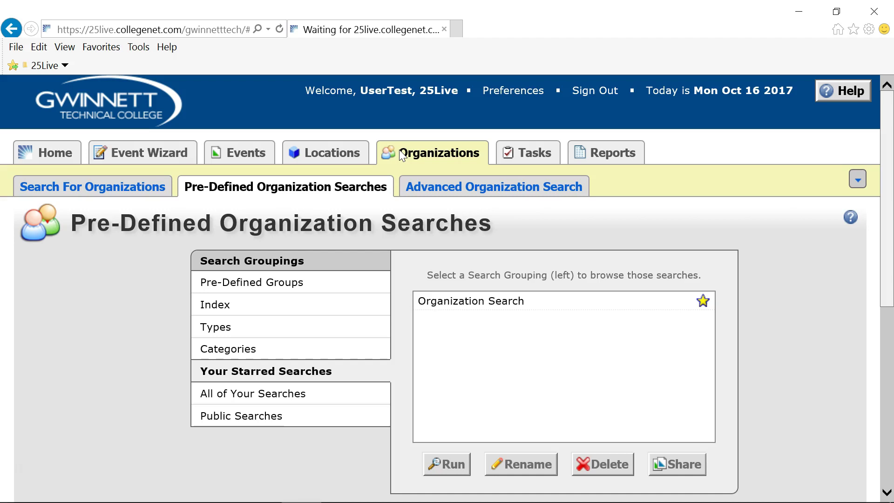
pyautogui.click(181, 153)
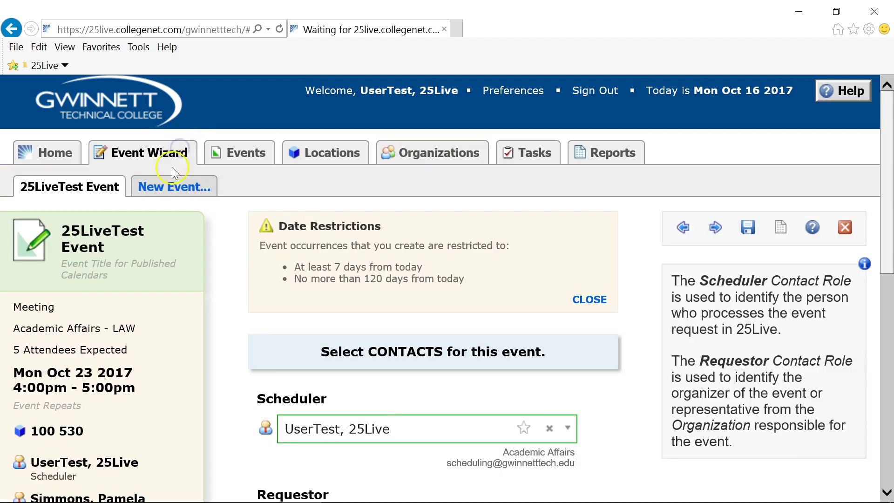
# - Set the Scheduler to the starred Requestor contact and keep Meeting as the event type
pyautogui.scroll(-5, 170, 279)
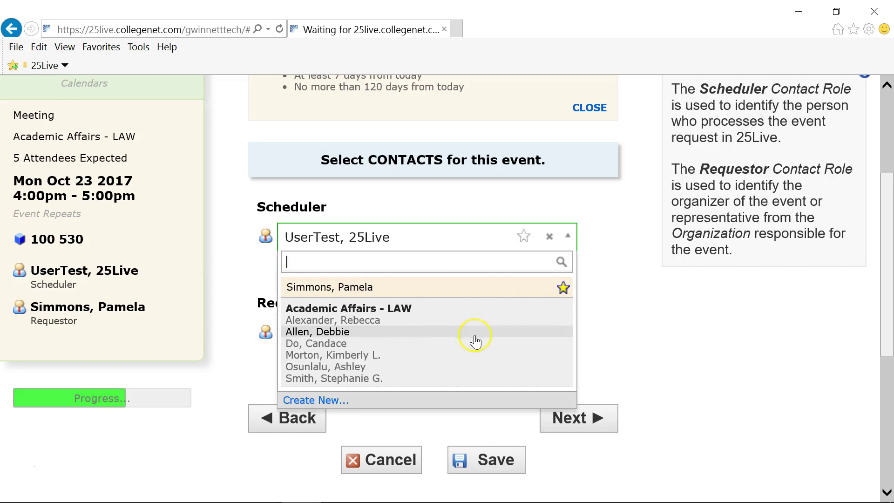
pyautogui.click(562, 289)
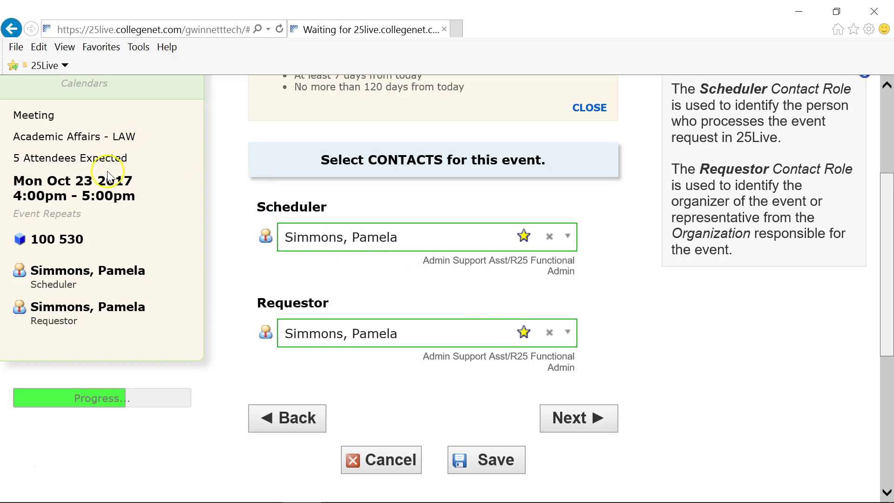
pyautogui.click(54, 115)
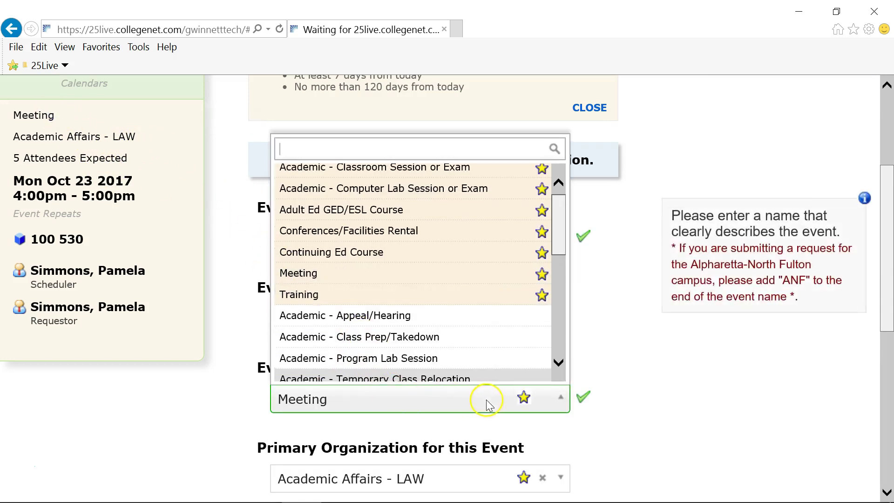
pyautogui.click(523, 398)
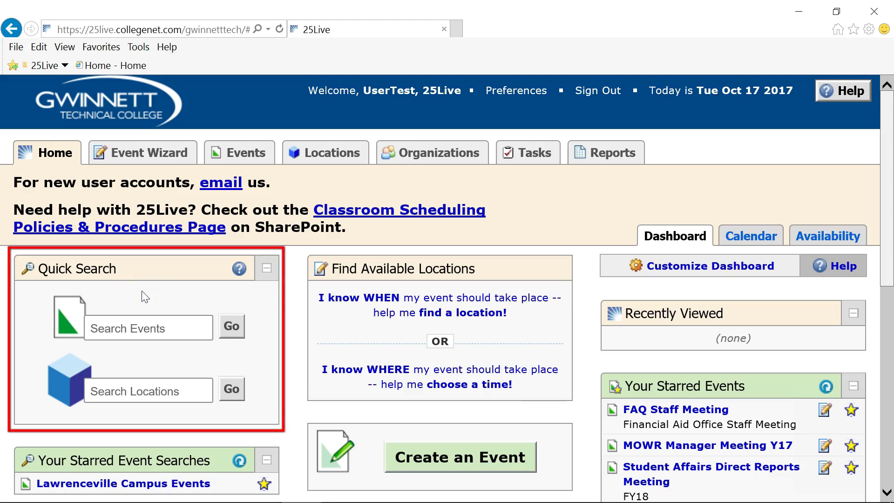
# - Run a dashboard quick event search for 'meeting'
pyautogui.click(130, 327)
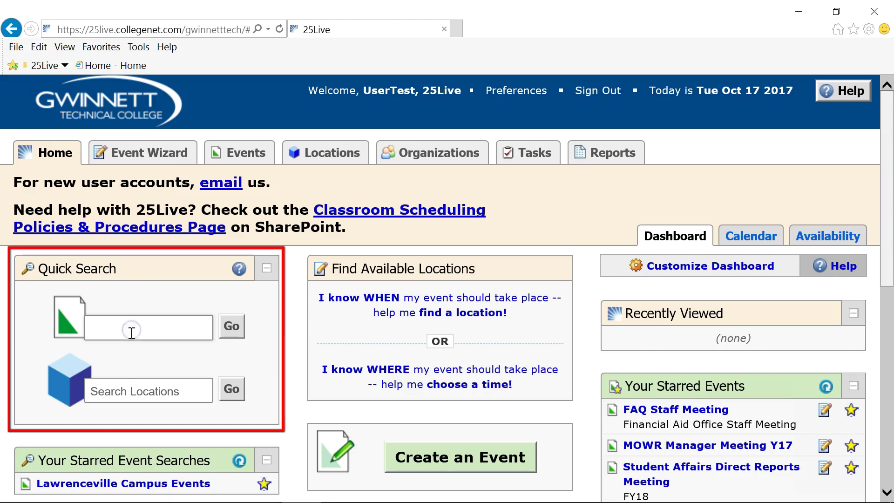
pyautogui.click(124, 391)
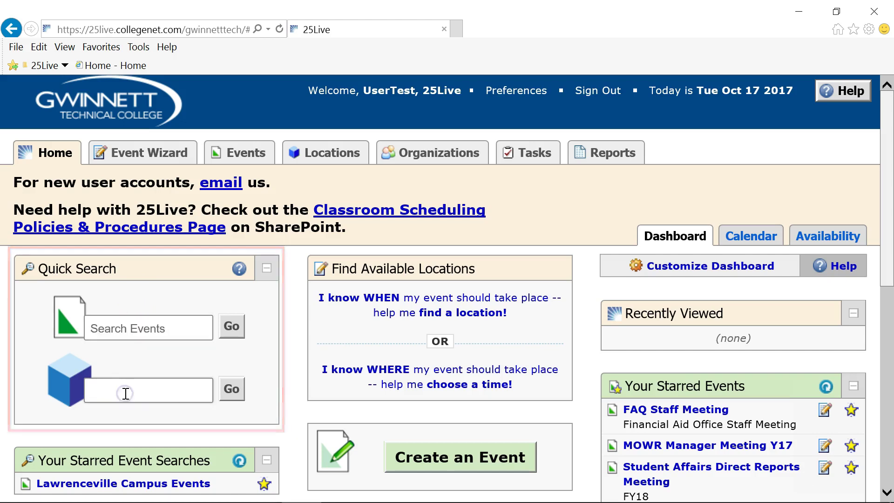
pyautogui.click(112, 330)
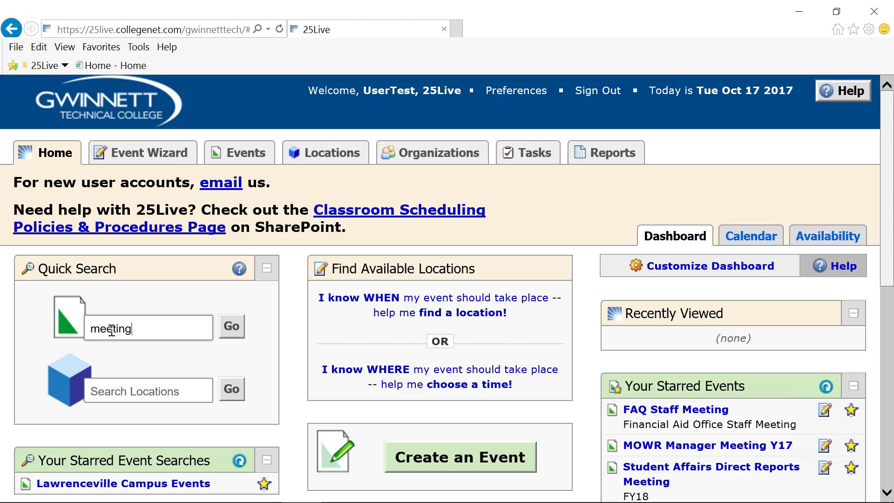
pyautogui.click(233, 325)
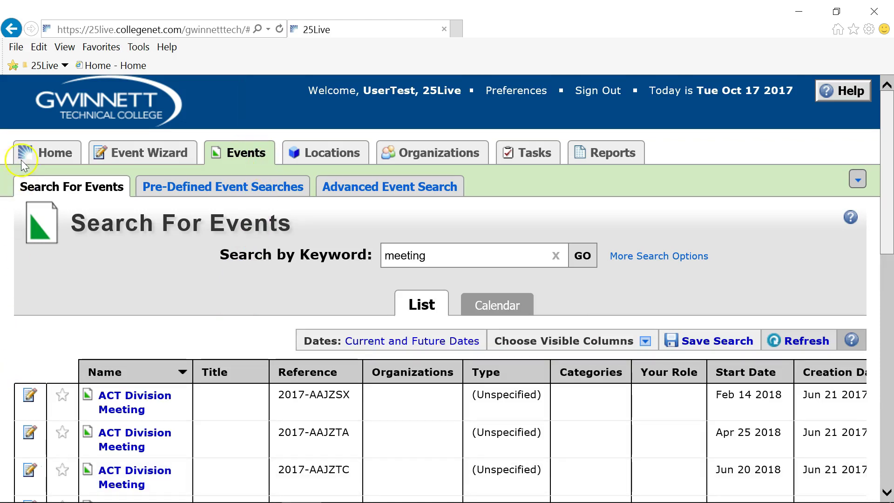
# - Back on Home, run a quick location search for '100 20'
pyautogui.click(32, 149)
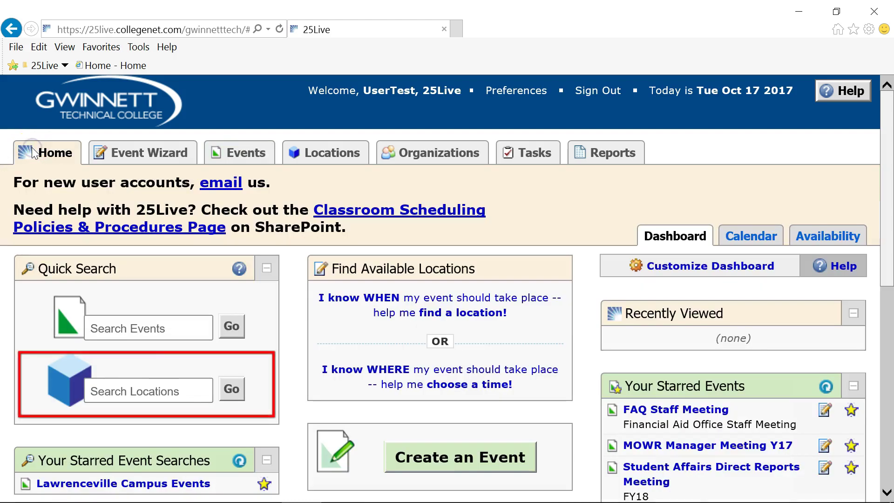
pyautogui.click(160, 389)
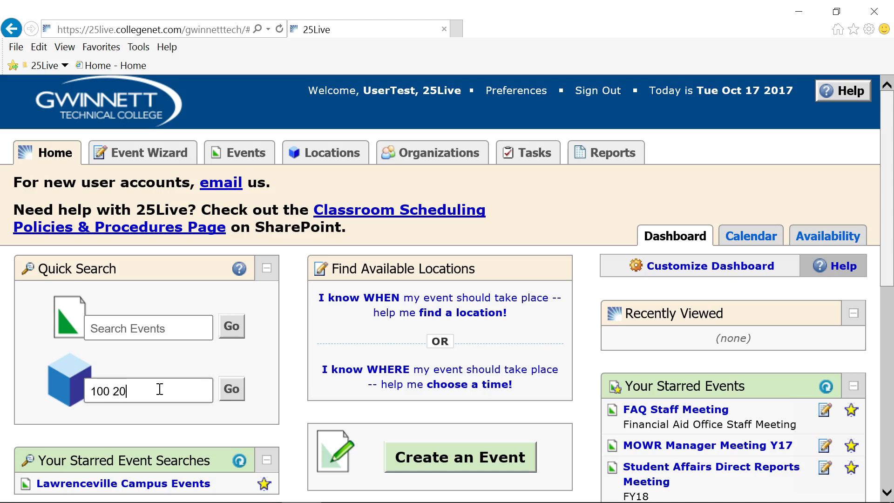
pyautogui.click(231, 387)
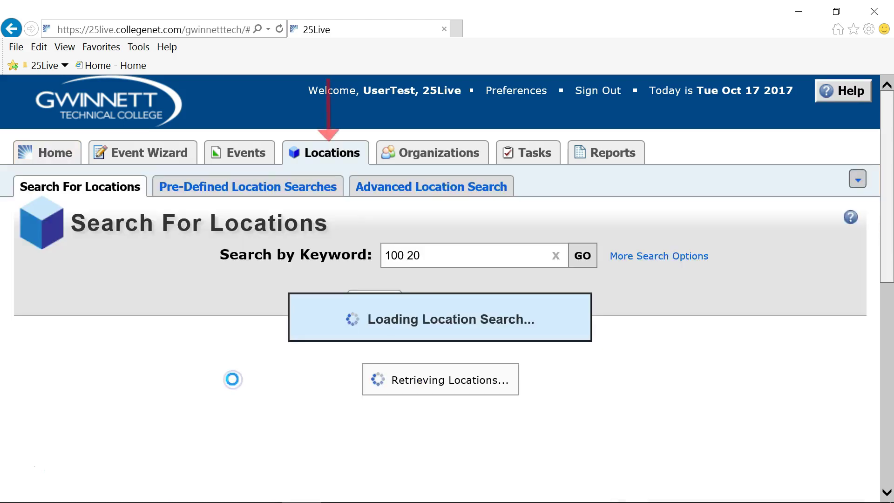